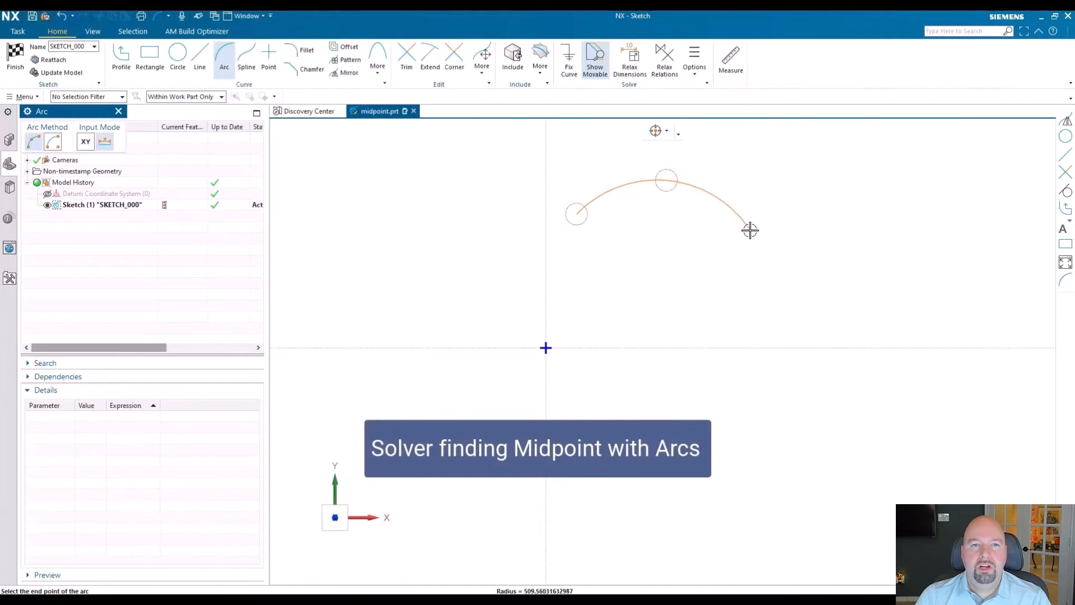
Finish the three-point arc at a radius of about 510 mm and draw a slanted line inside it, starting from the arc's midpoint.
left_click(749, 229)
key("Escape")
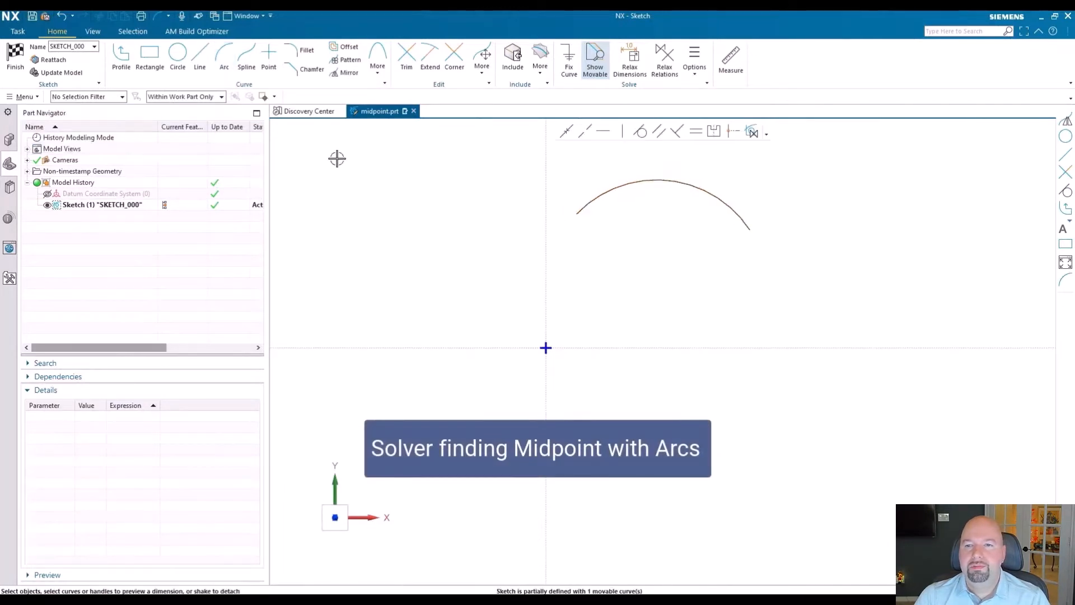
left_click(200, 56)
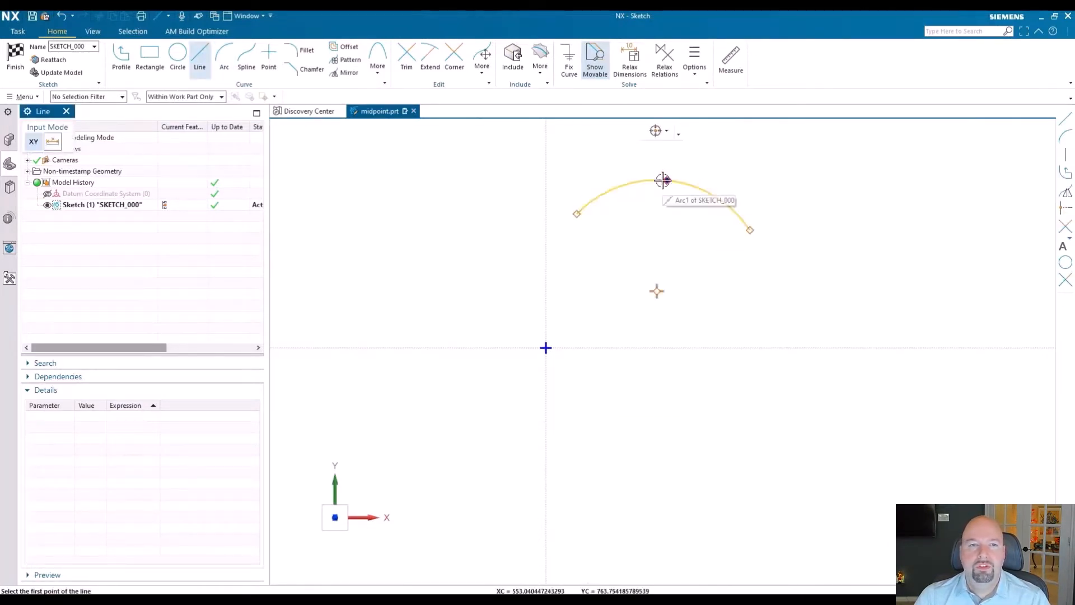
left_click(666, 180)
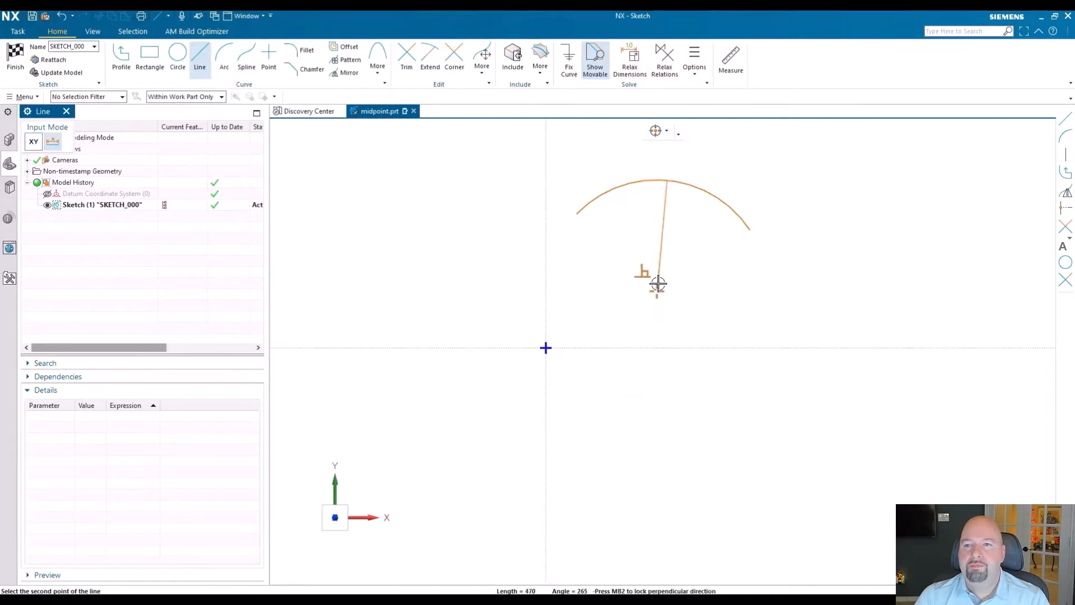
left_click(634, 278)
key("Escape")
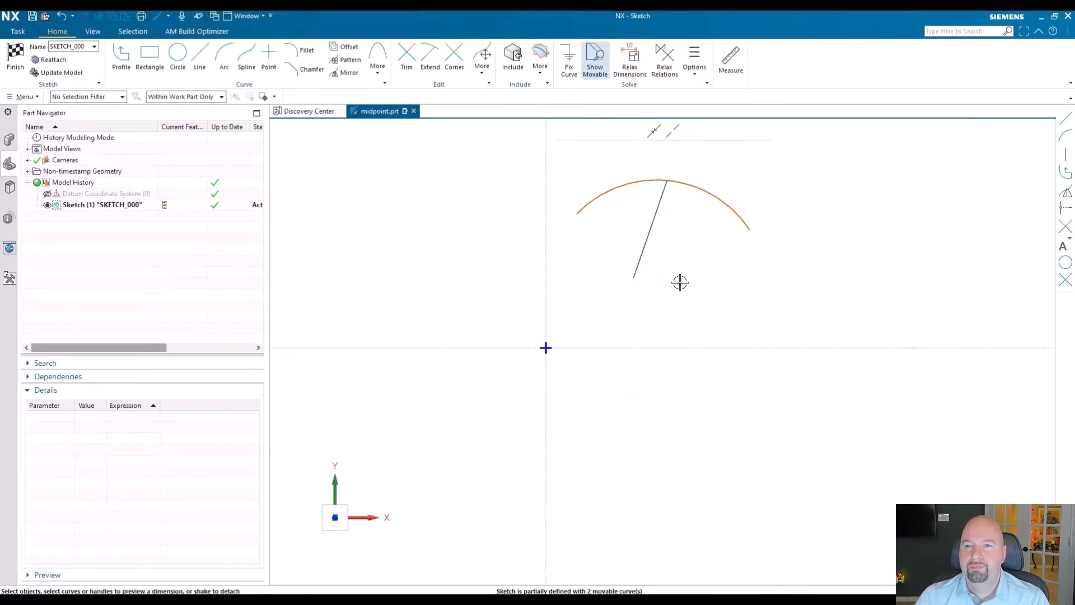
Reshape the arc by moving its right end point outward, and shift the slanted line toward the arc's left end.
left_click(753, 234)
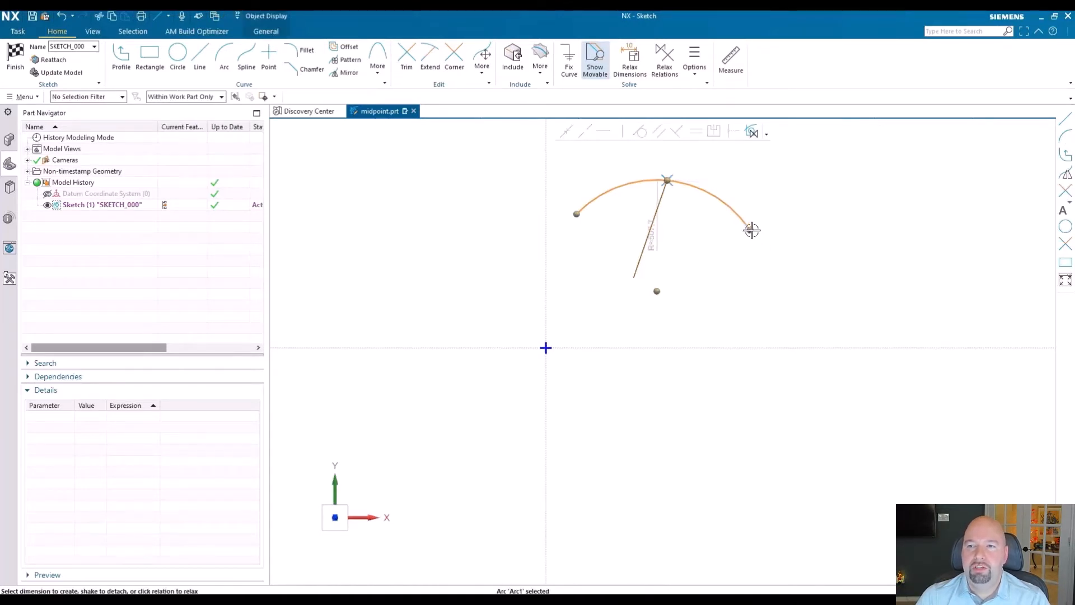
left_click_drag(752, 230, 778, 215)
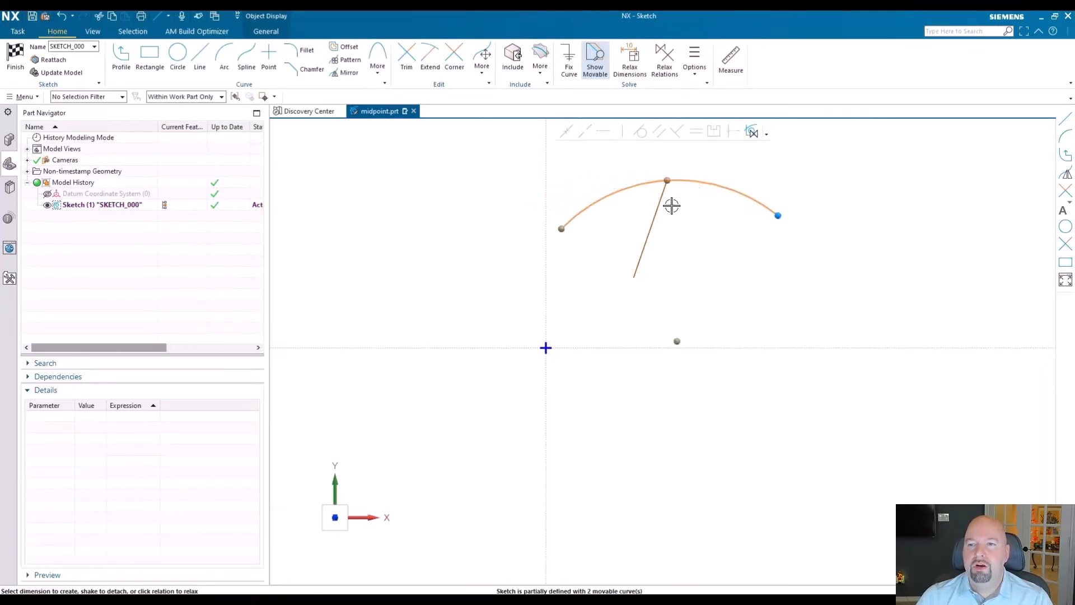
left_click_drag(660, 204, 621, 218)
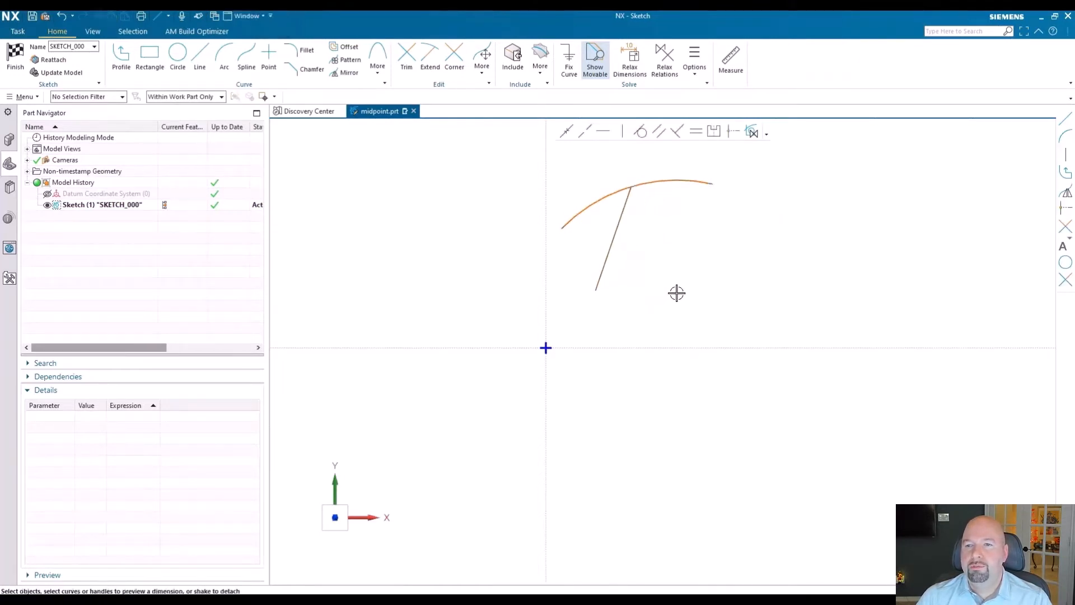
Sketch a horizontal line to the left of the arc and a vertical line running down from its midpoint.
left_click(199, 60)
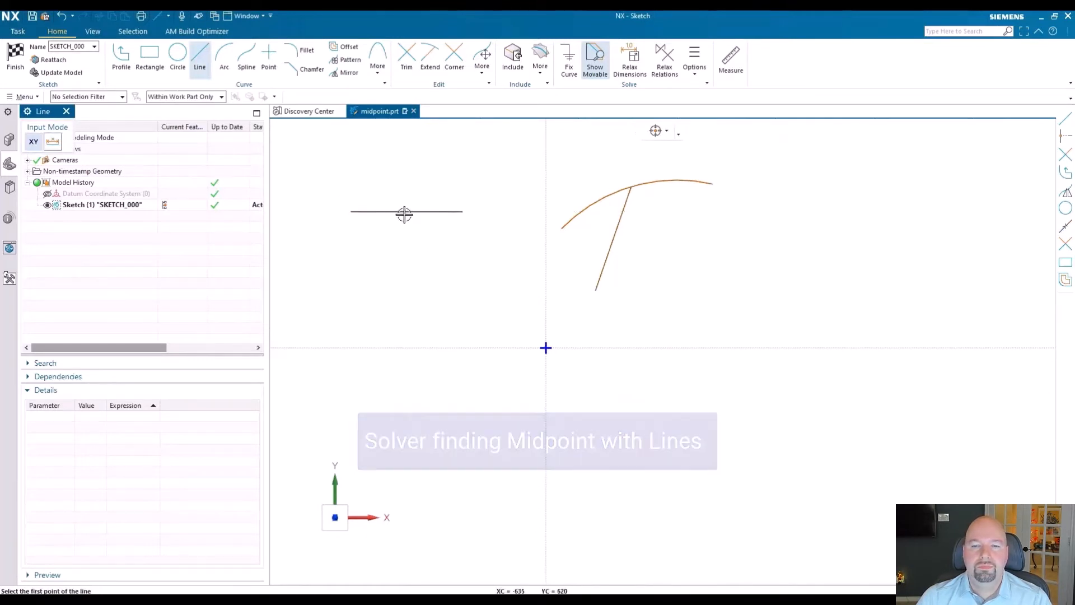
left_click(407, 212)
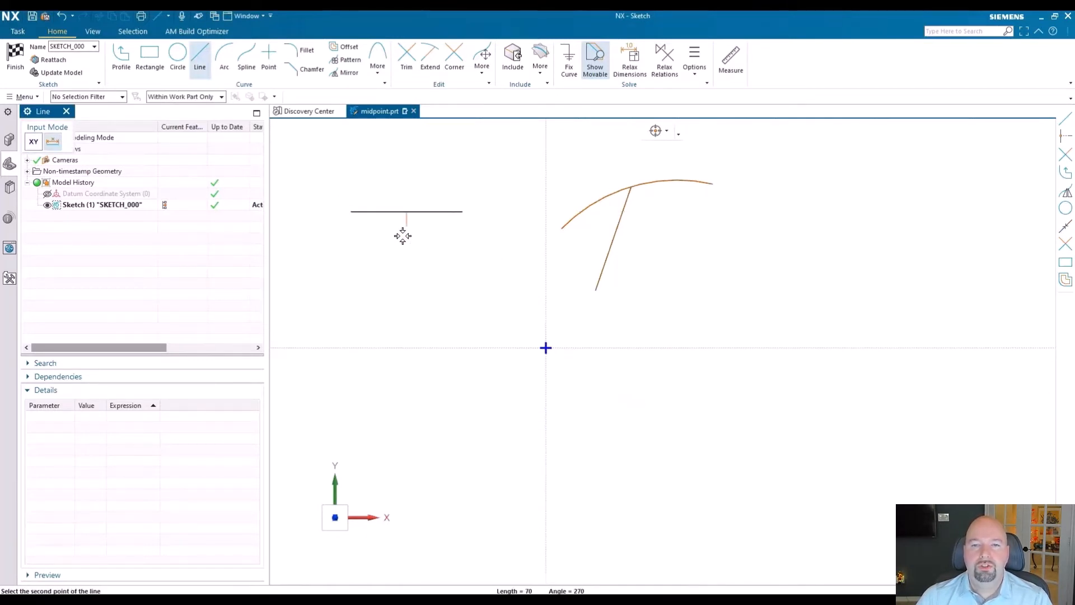
left_click(401, 290)
key("Escape")
Shift the vertical line of the T-shape to the left and shorten the horizontal line from its right end.
left_click_drag(406, 246, 368, 245)
mouse_move(418, 212)
left_mouse_down()
mouse_move(468, 212)
mouse_move(401, 209)
mouse_move(416, 209)
left_mouse_up()
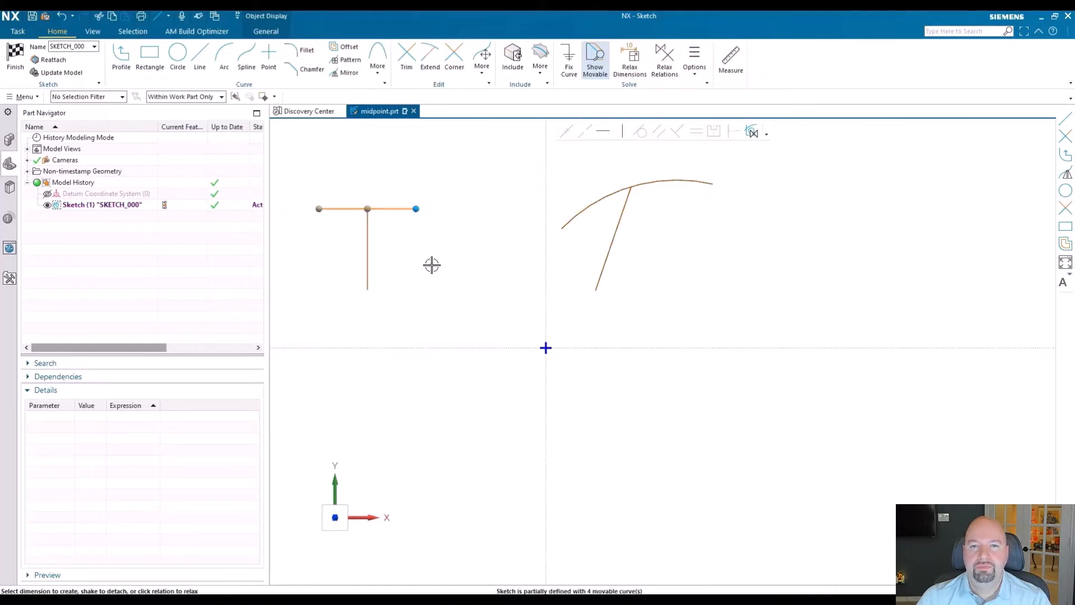
key("Escape")
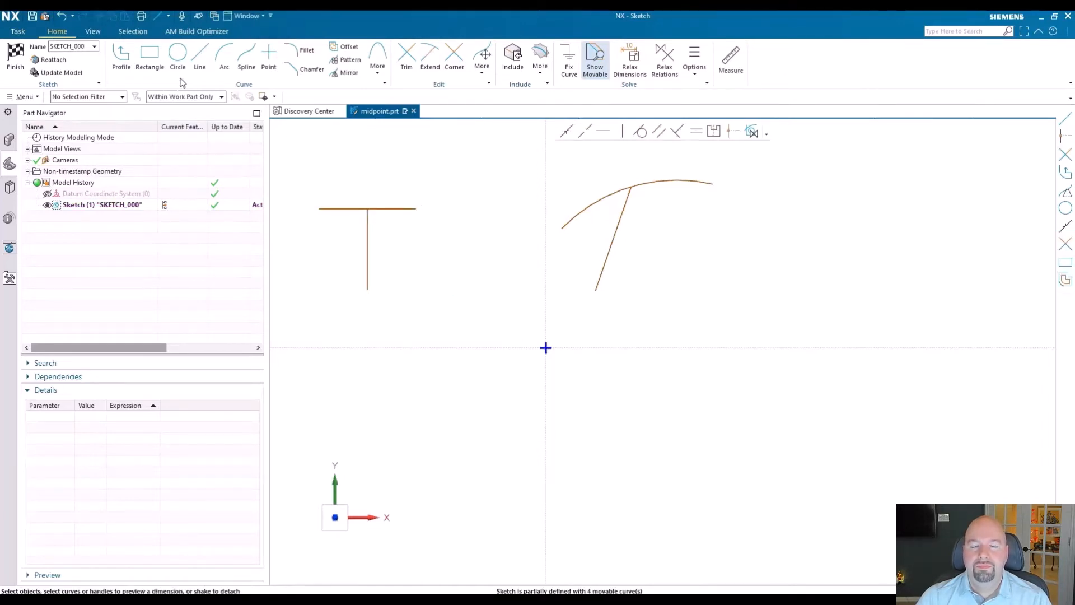
Sketch a rectangle about 830 by 370 mm to the right of the arc.
left_click(150, 56)
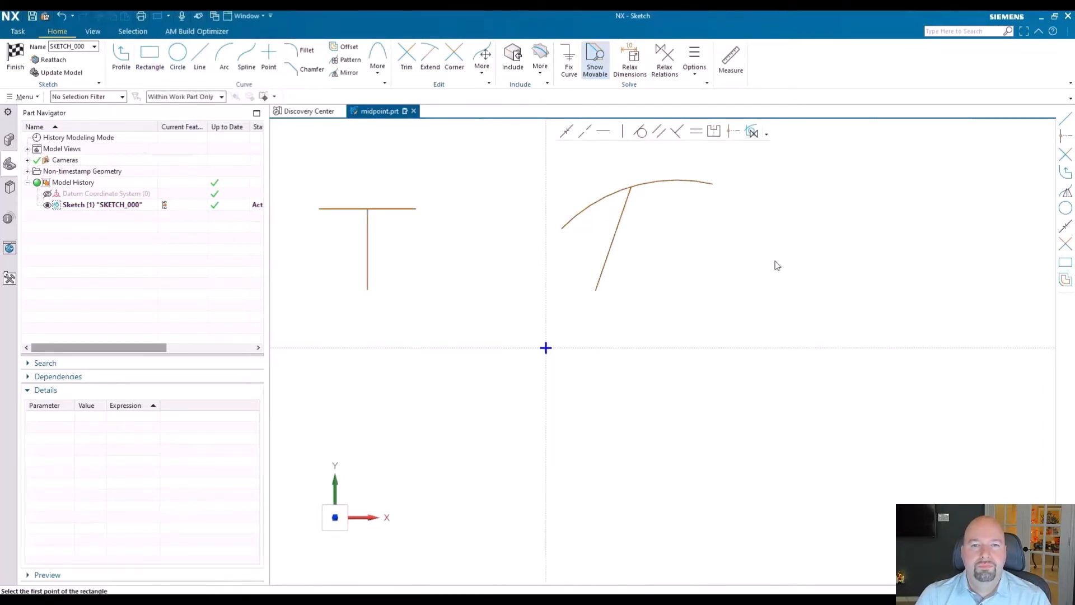
left_click(715, 229)
left_click(896, 310)
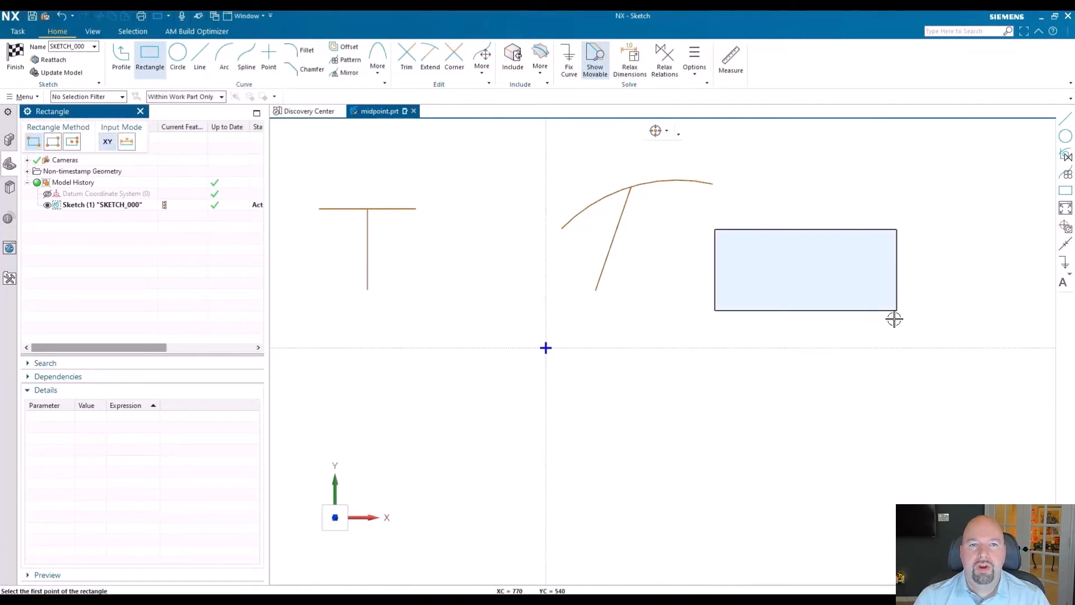
Draw a horizontal line across the rectangle joining the midpoints of its two vertical sides.
left_click(200, 56)
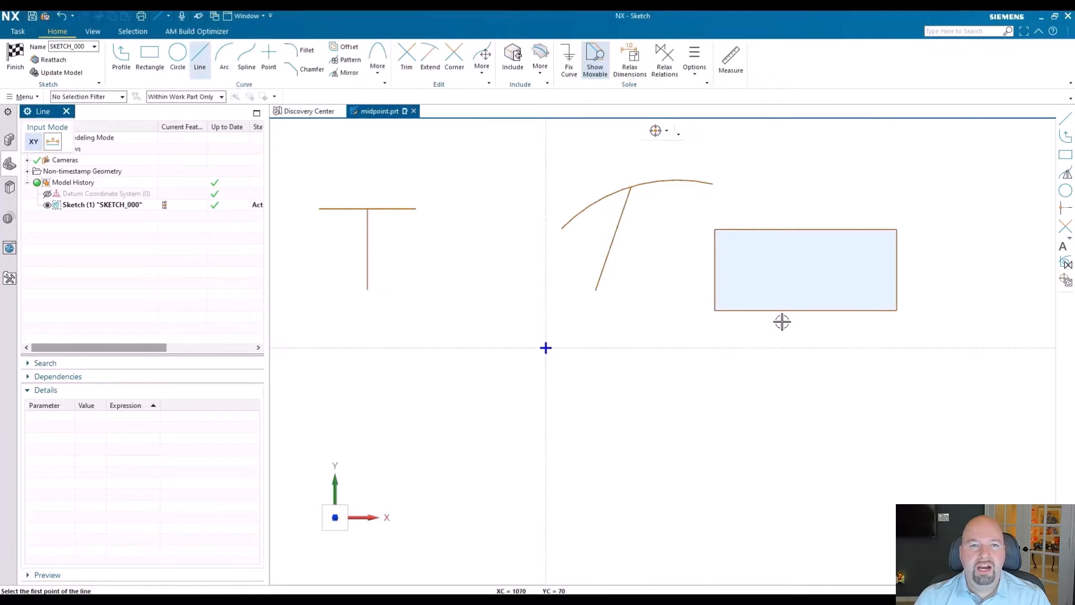
left_click(715, 268)
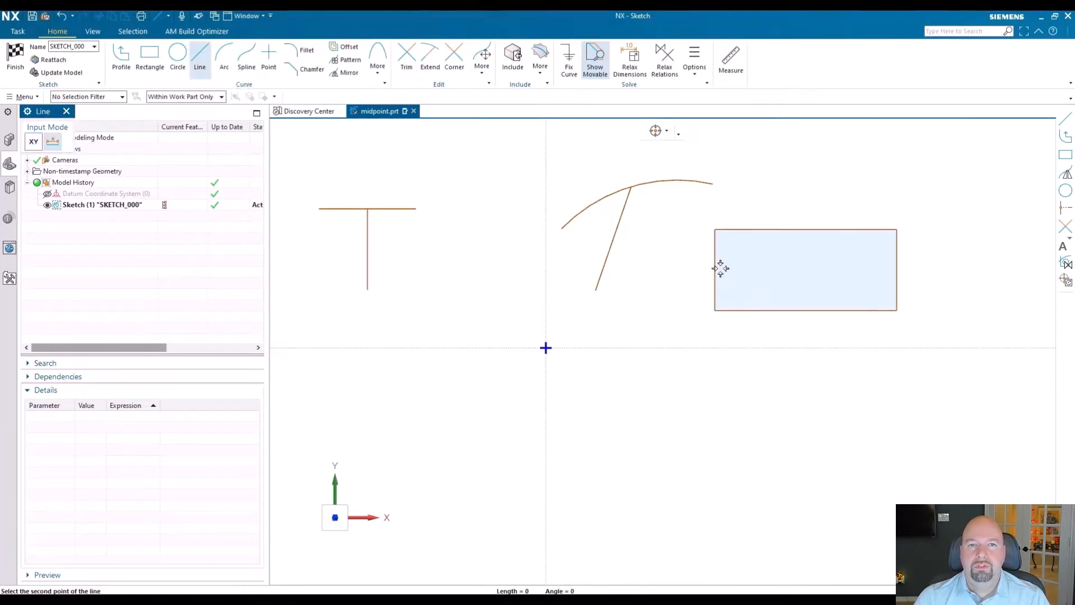
left_click(896, 272)
key("Escape")
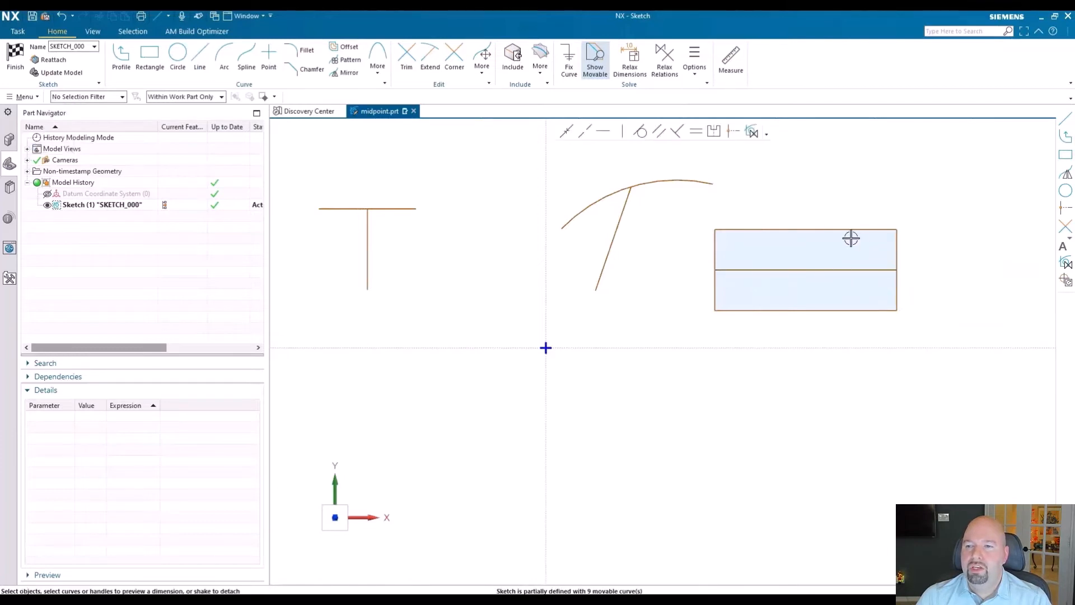
Dimension the rectangle's height, stretch it upward to 630 mm, and shift the middle line slightly down.
left_click(897, 245)
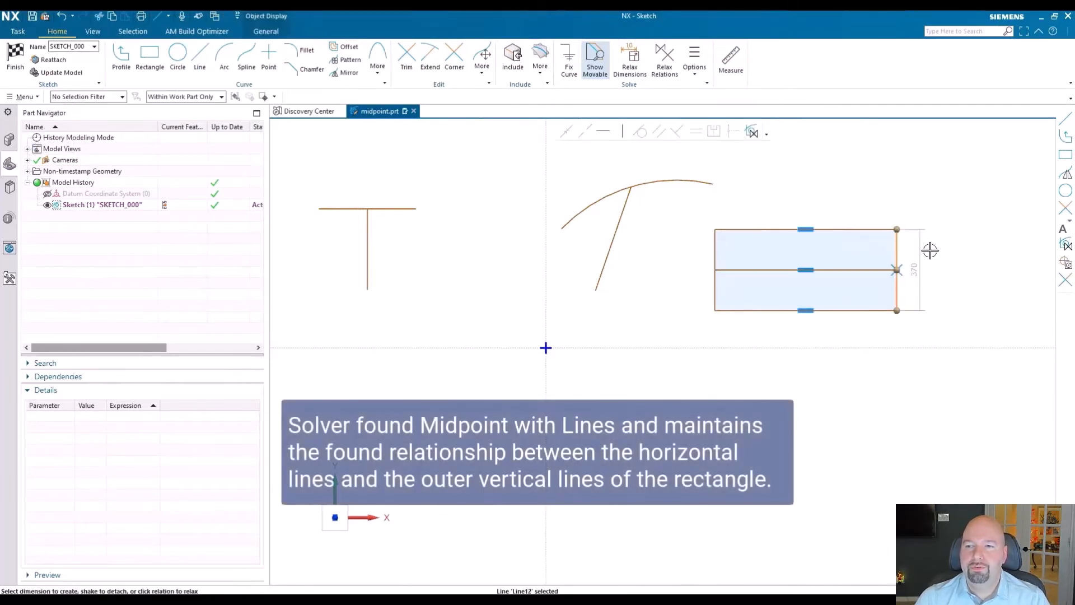
double_click(919, 256)
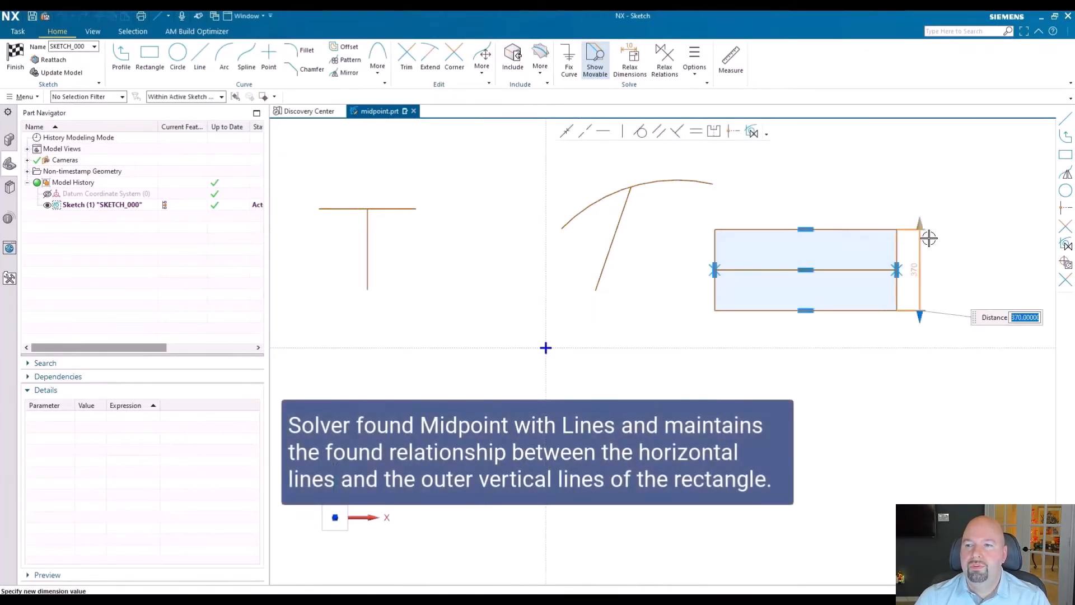
left_click_drag(920, 227, 915, 168)
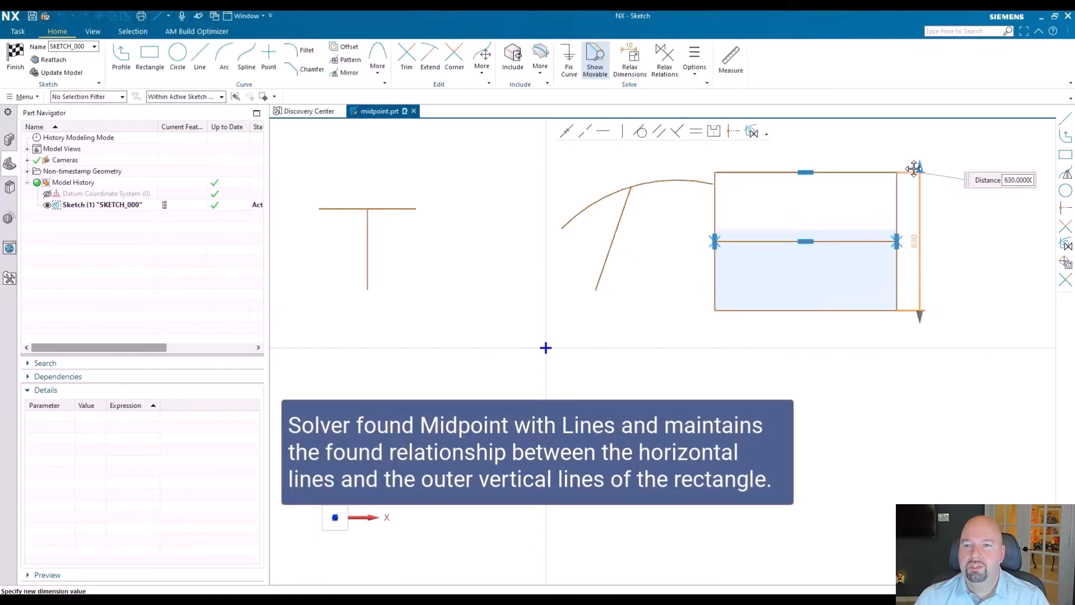
left_click(962, 281)
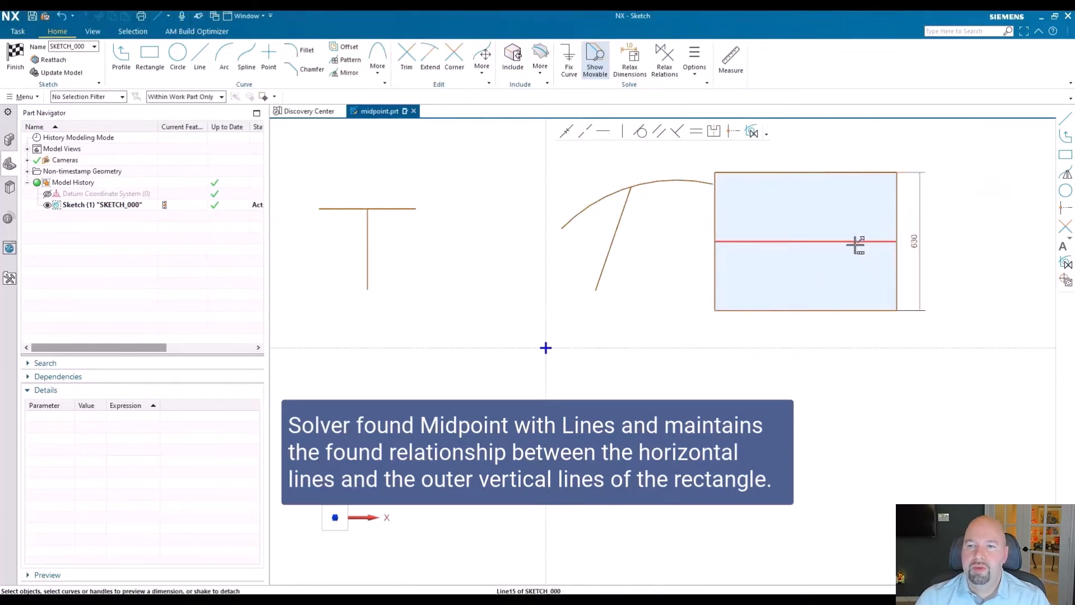
mouse_move(855, 239)
left_mouse_down()
mouse_move(849, 269)
mouse_move(862, 254)
left_mouse_up()
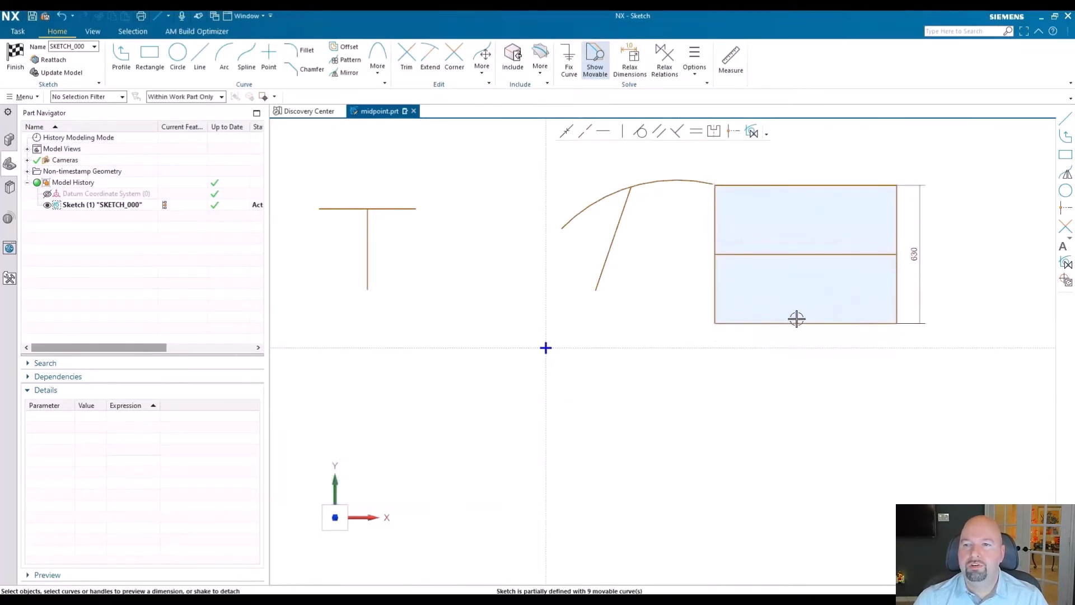
Delete the rectangle's height dimension and pull the middle line down to stretch the rectangle.
right_click(920, 271)
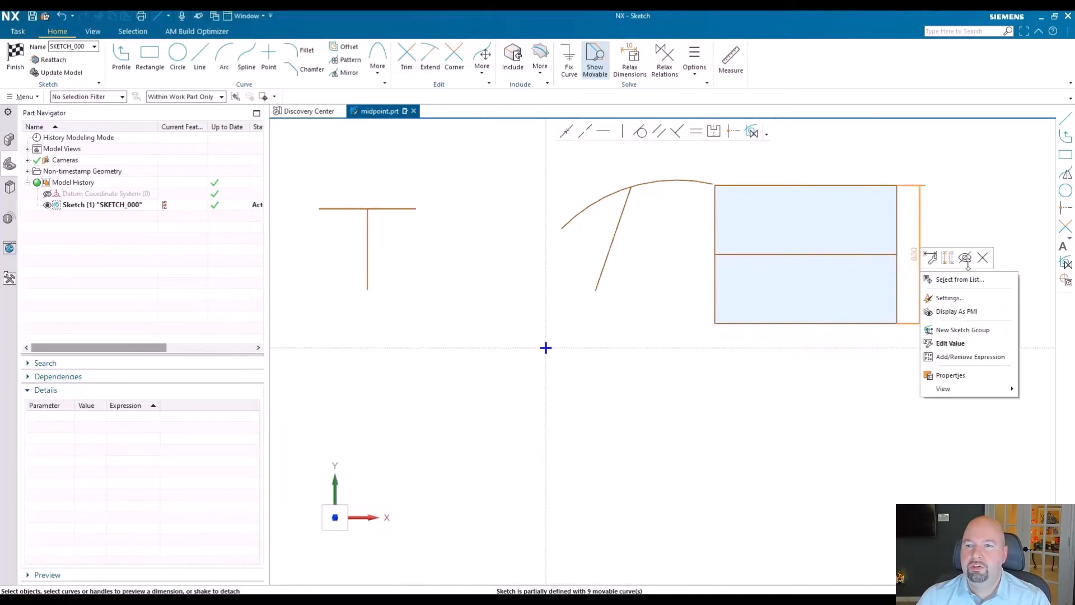
left_click(983, 259)
left_click_drag(840, 259, 832, 293)
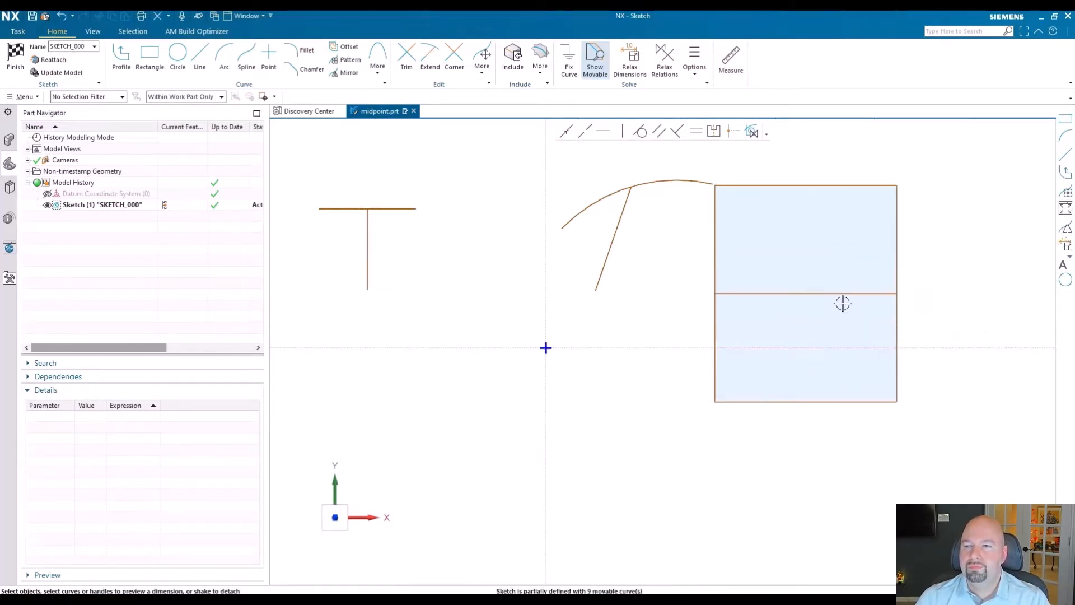
Relax the found coincident relations at both ends of the rectangle's middle line and move that line upward off centre.
left_click(863, 296)
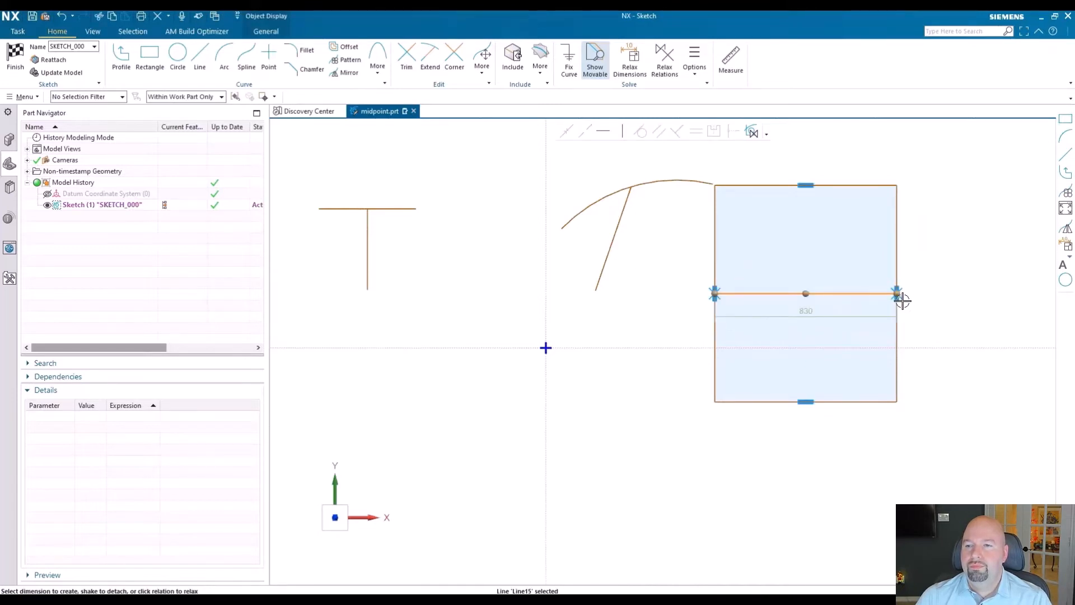
left_click(902, 301)
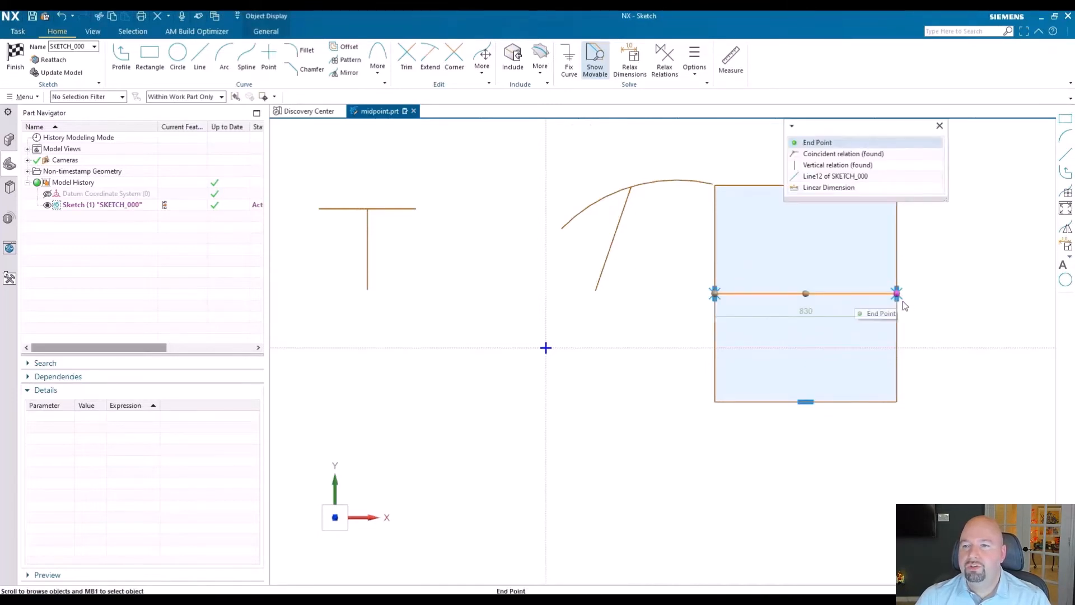
scroll(905, 304, "down", 1)
left_click(902, 303)
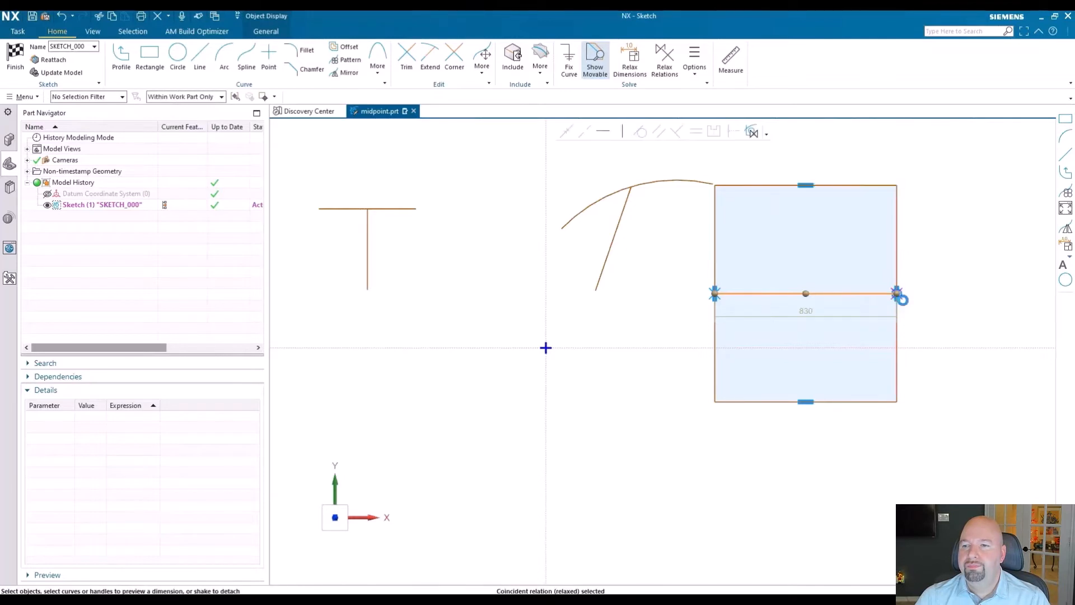
left_click(713, 297)
scroll(714, 303, "down", 1)
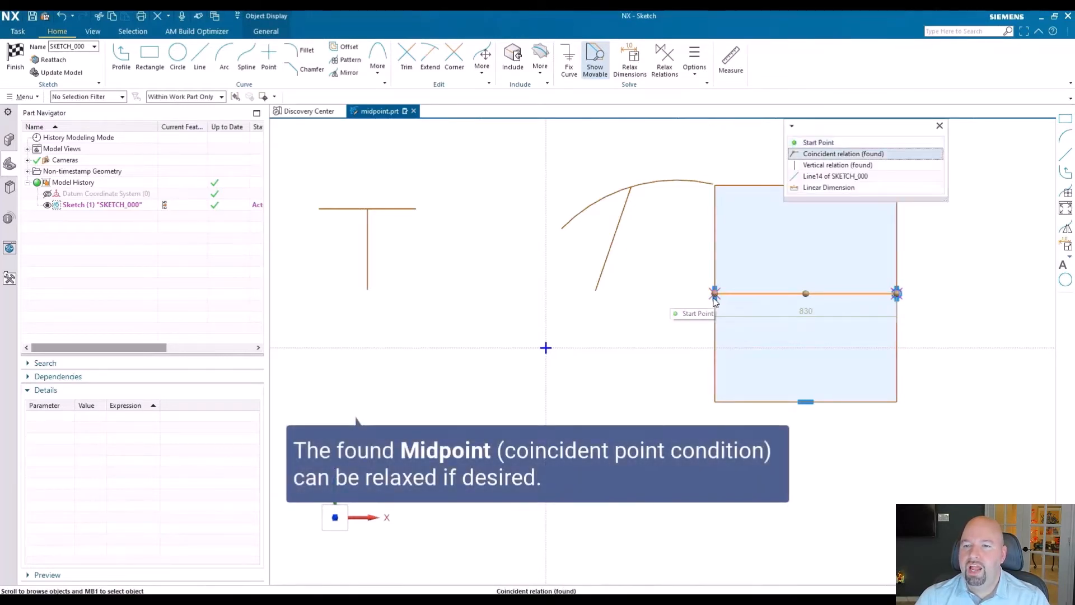
left_click(714, 300)
left_click_drag(746, 294, 749, 238)
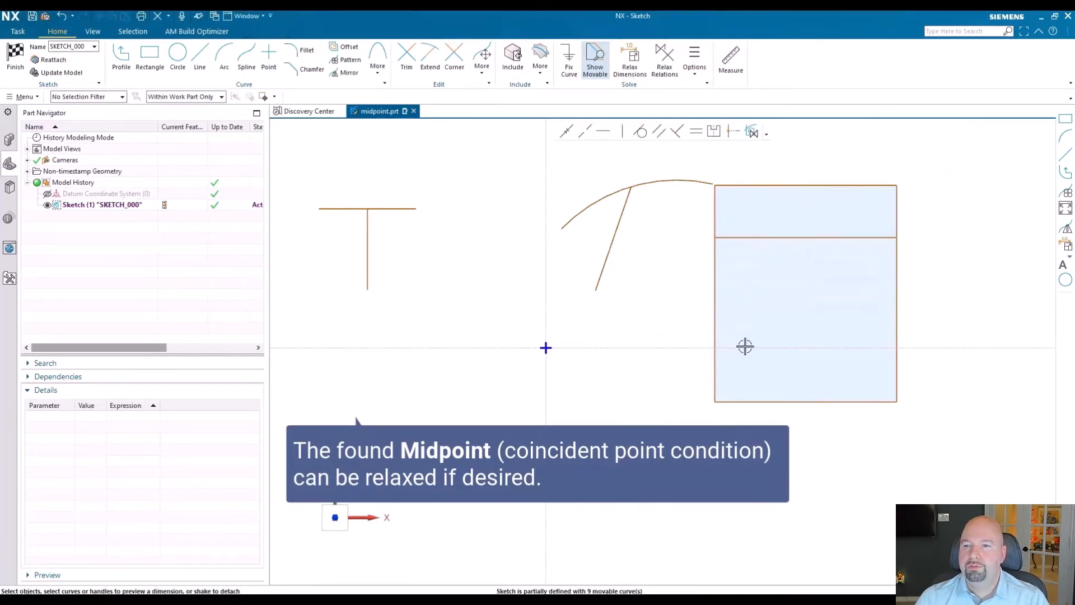
left_click_drag(634, 199, 636, 178)
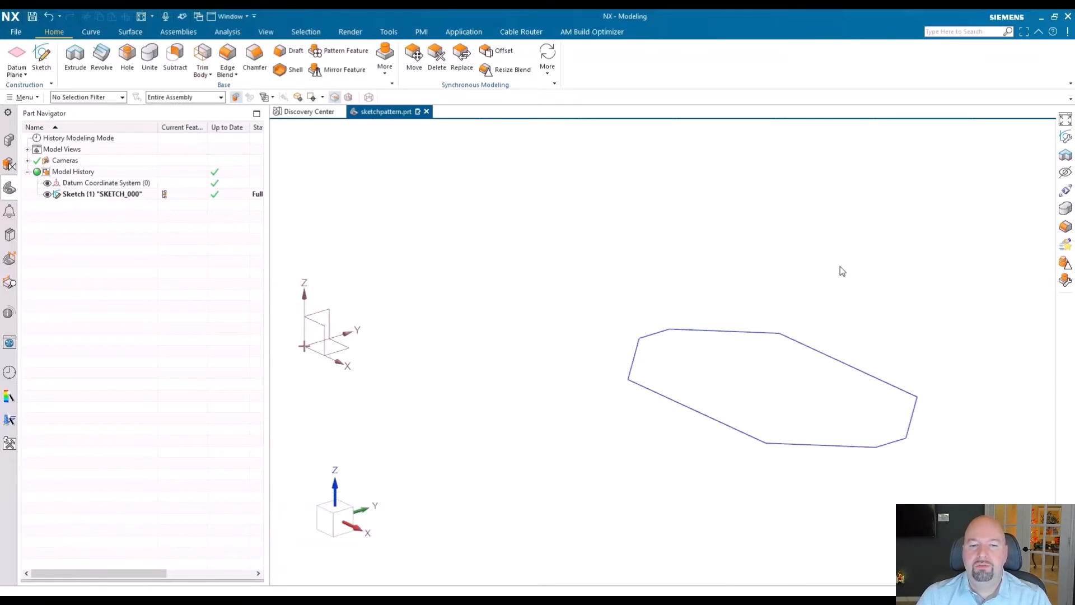
Open the existing sketch for editing and pattern the octagon's eight curves linearly along the X axis with count 10 and pitch 125 mm.
double_click(70, 194)
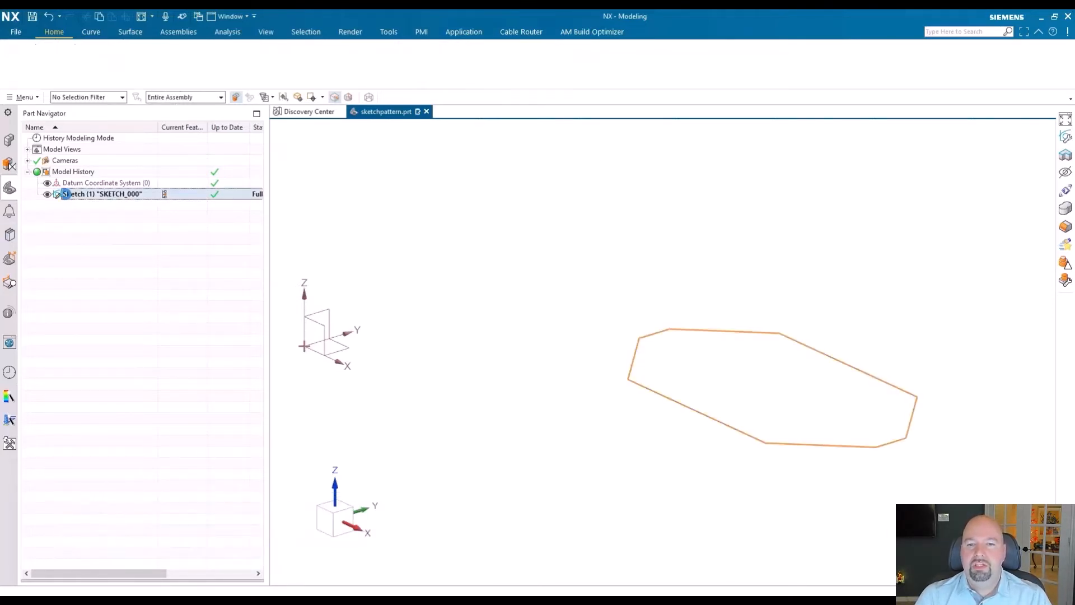
scroll(304, 336, "down", 2)
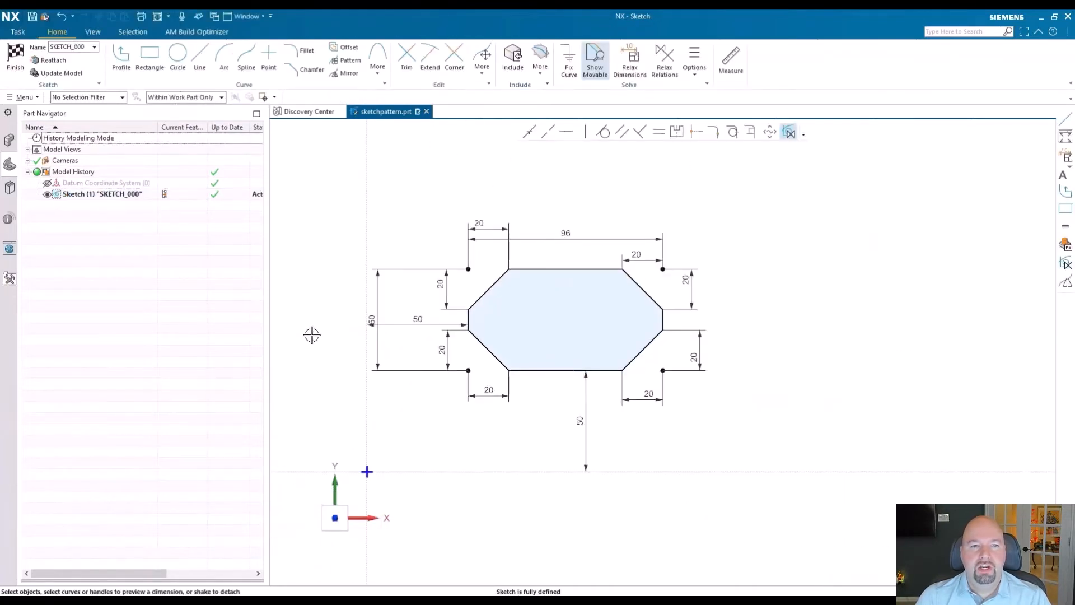
left_click(351, 63)
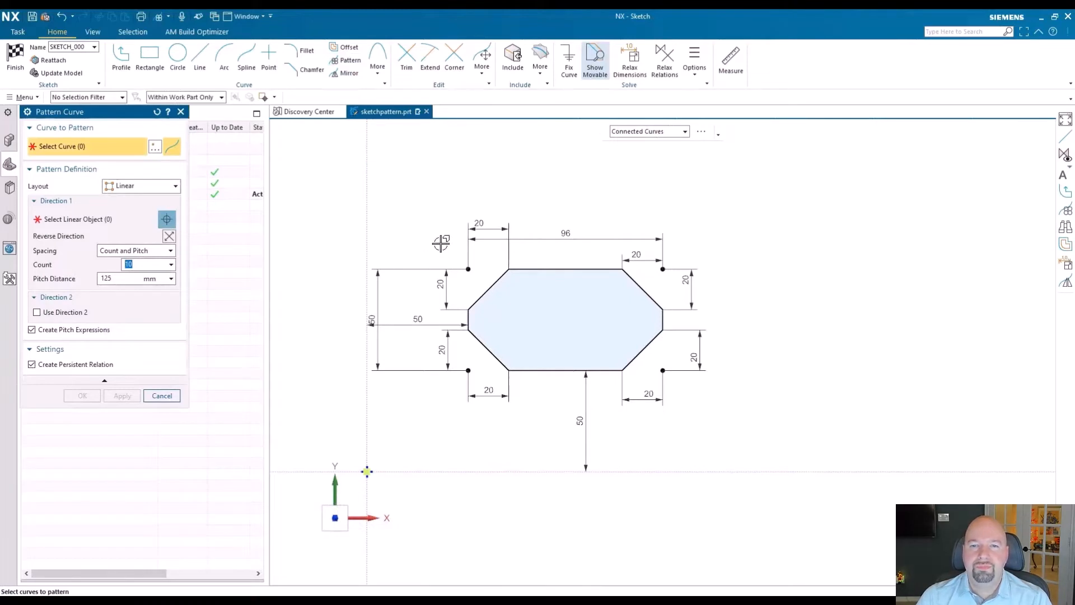
mouse_move(441, 243)
left_mouse_down()
mouse_move(543, 340)
mouse_move(674, 403)
left_mouse_up()
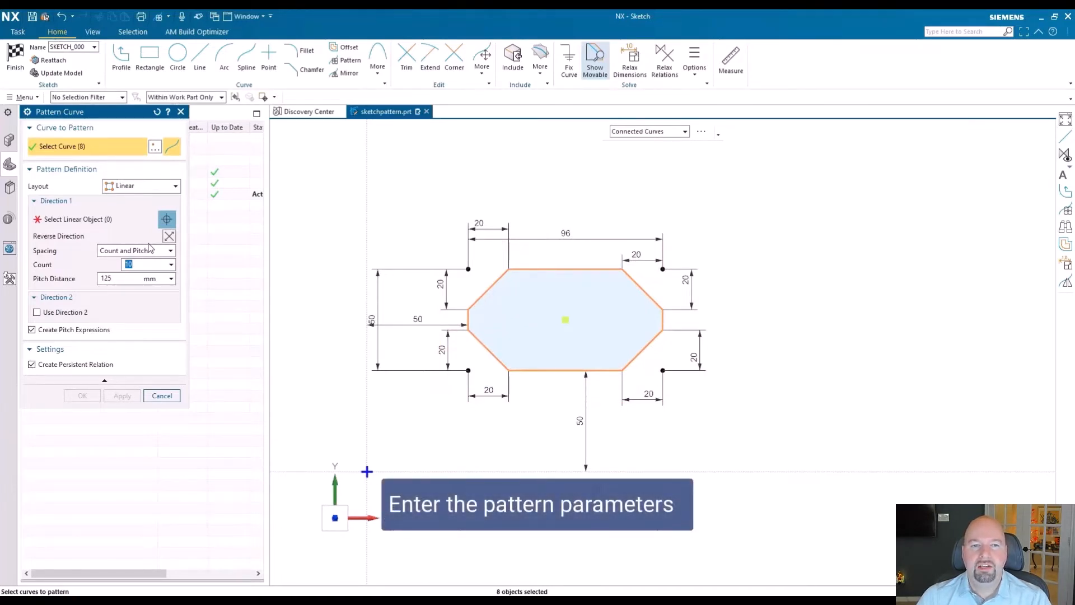
left_click(133, 219)
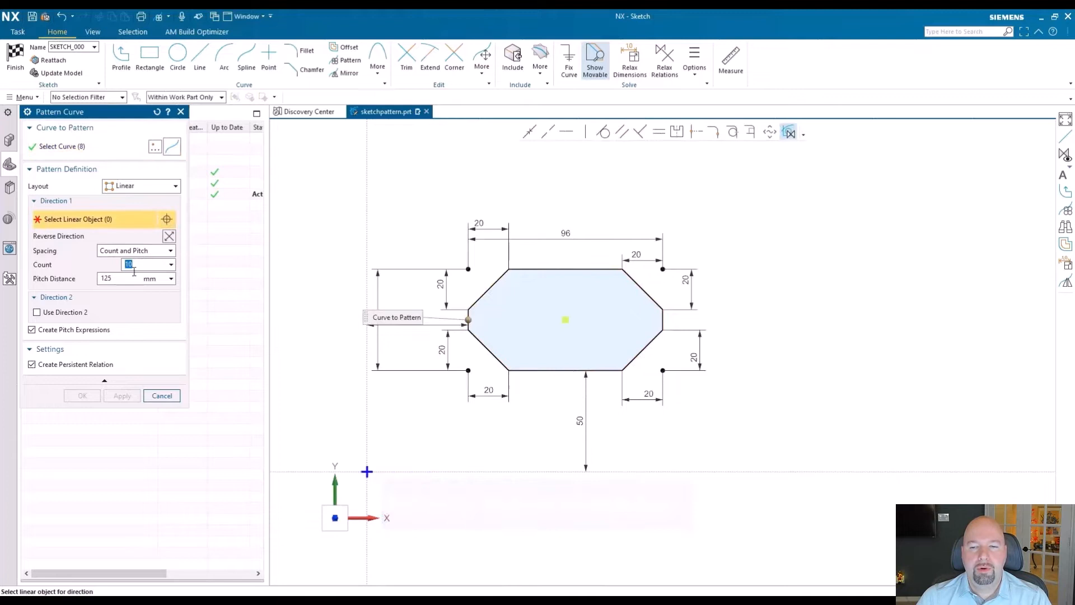
left_click(431, 472)
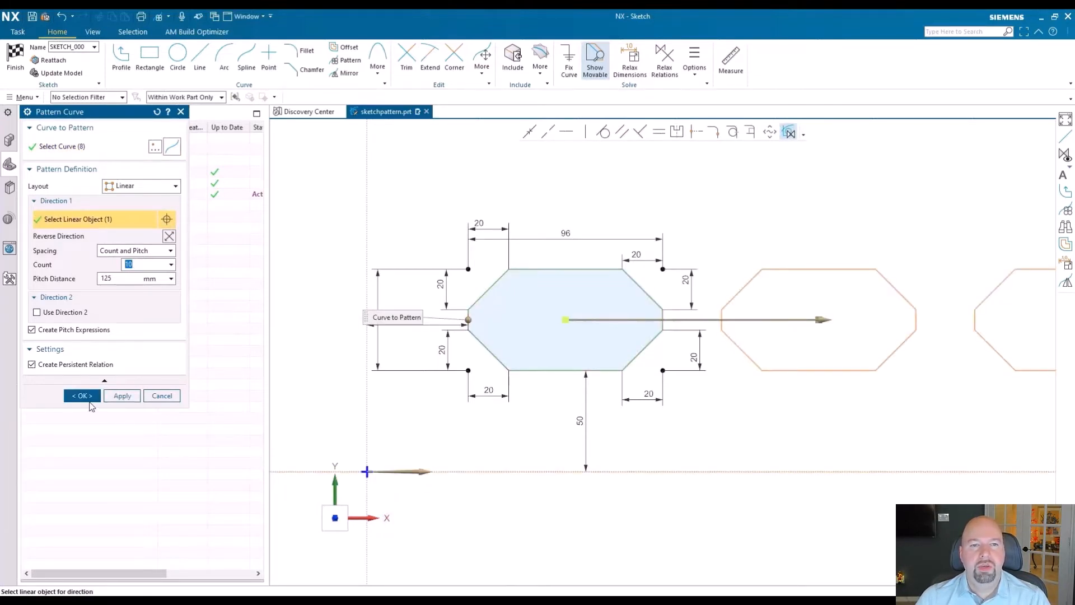
left_click(86, 397)
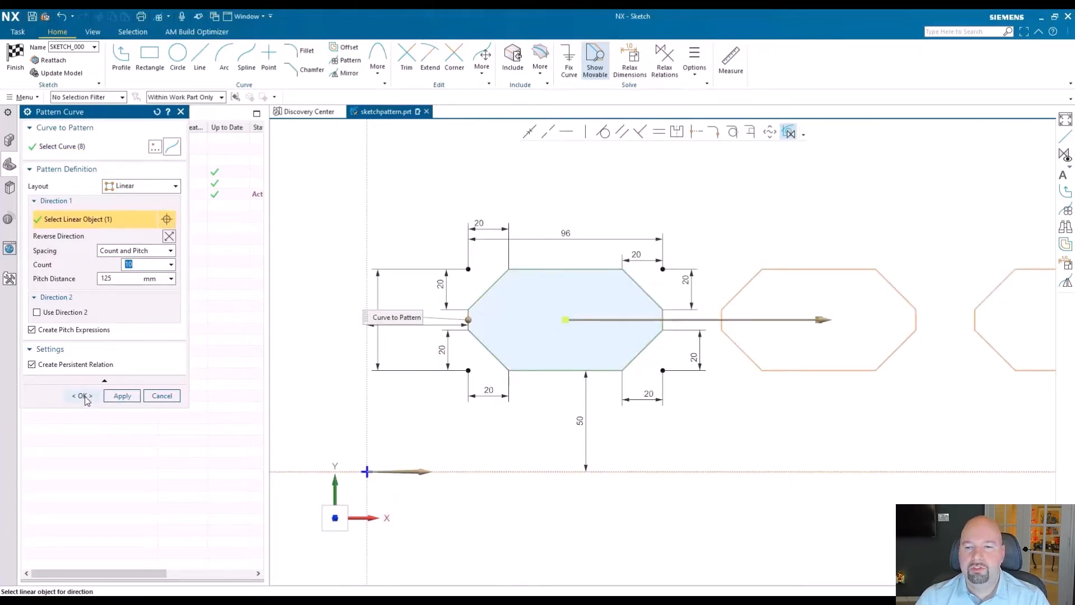
scroll(409, 426, "down", 1)
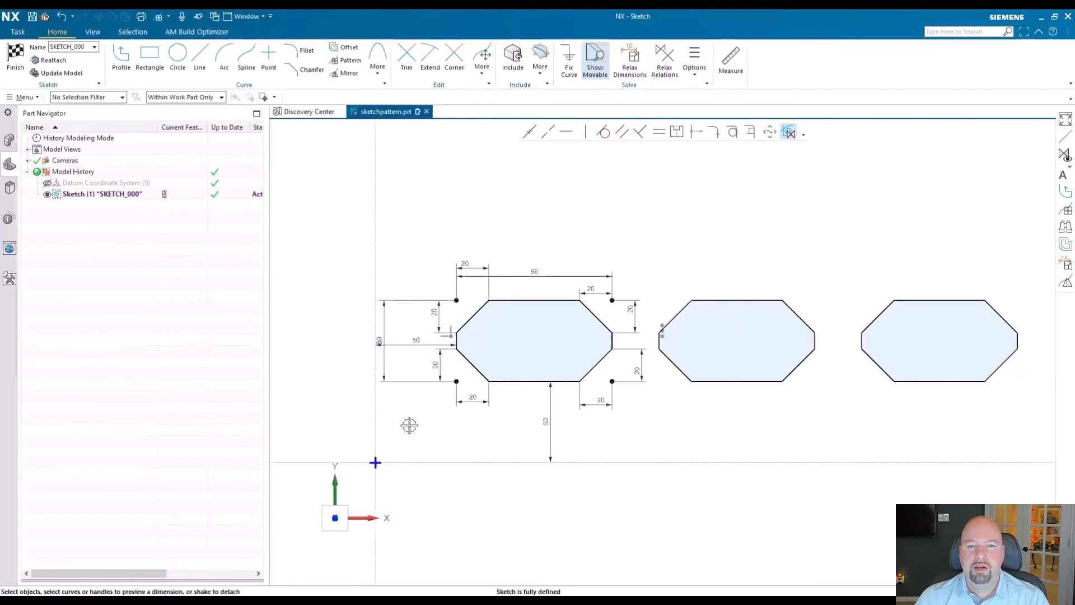
scroll(406, 426, "down", 2)
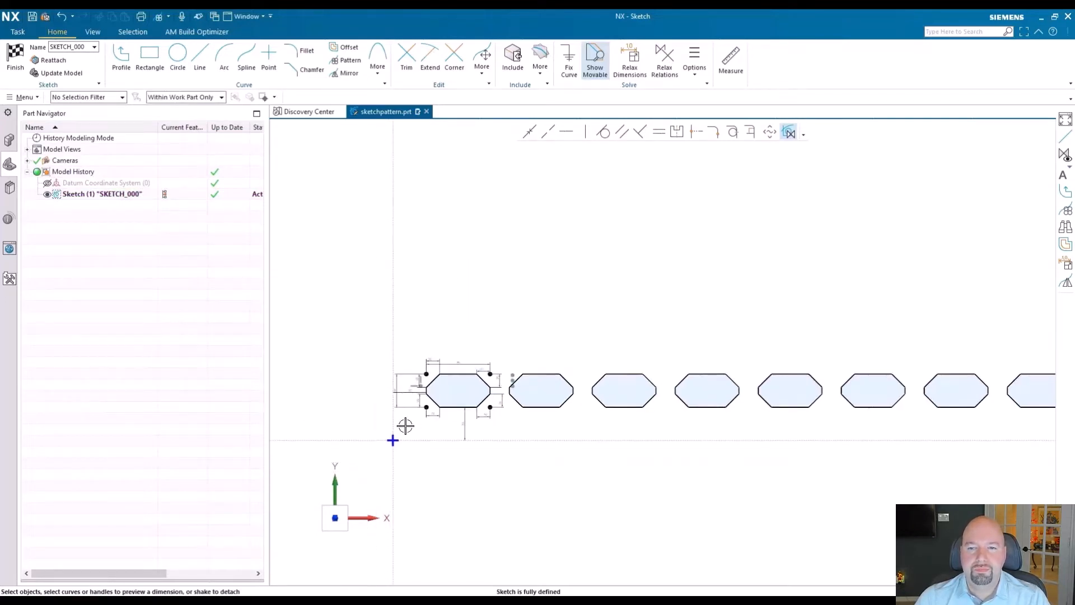
Try stretching the original octagon through its overall width dimension, ending back at 96 mm.
scroll(406, 426, "up", 3)
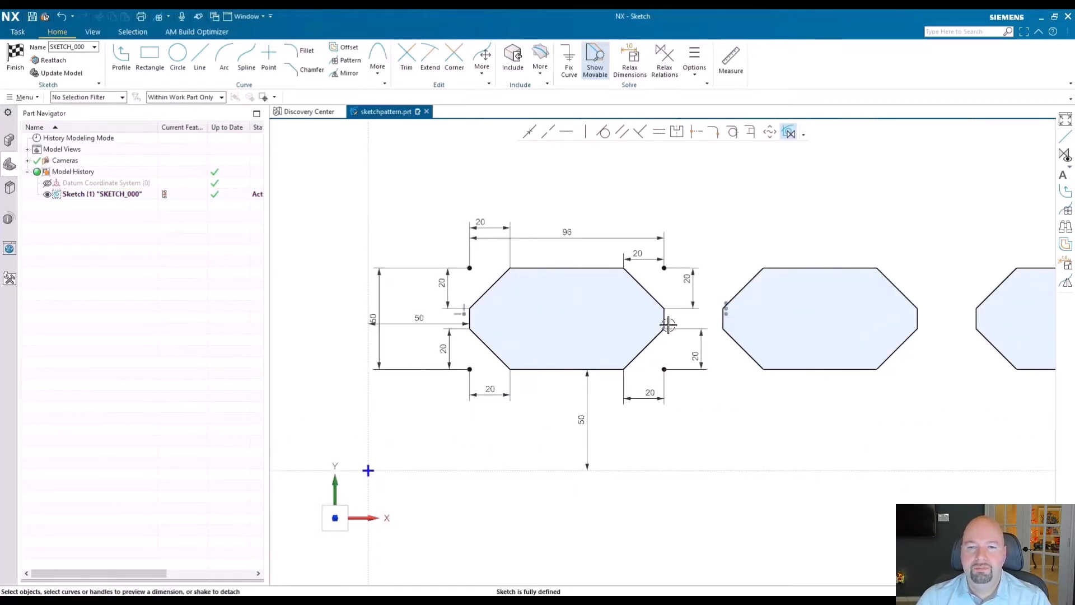
double_click(656, 237)
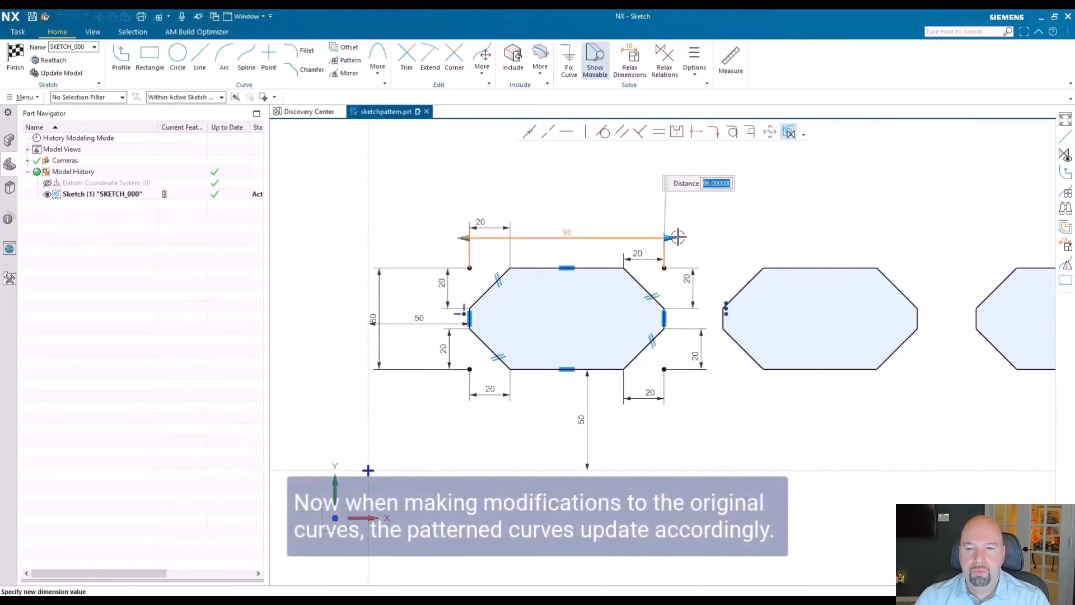
mouse_move(665, 237)
left_mouse_down()
mouse_move(710, 240)
mouse_move(667, 245)
left_mouse_up()
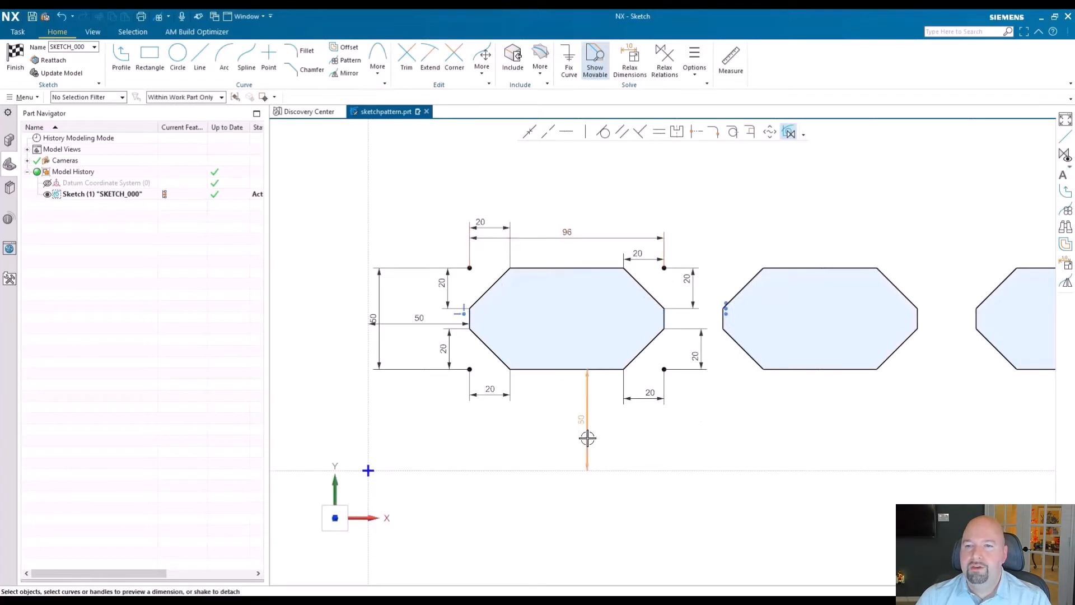
Raise the original octagon to 89 mm above the horizontal axis and stretch its lower-right corner's horizontal offset to 37 mm.
left_click_drag(587, 370, 577, 271)
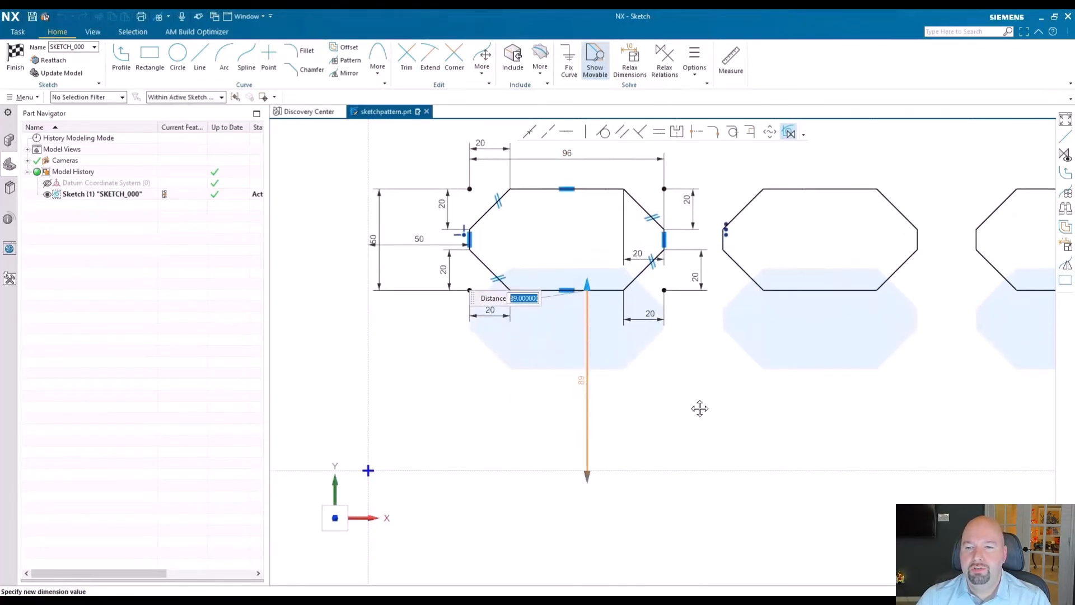
left_click(716, 420)
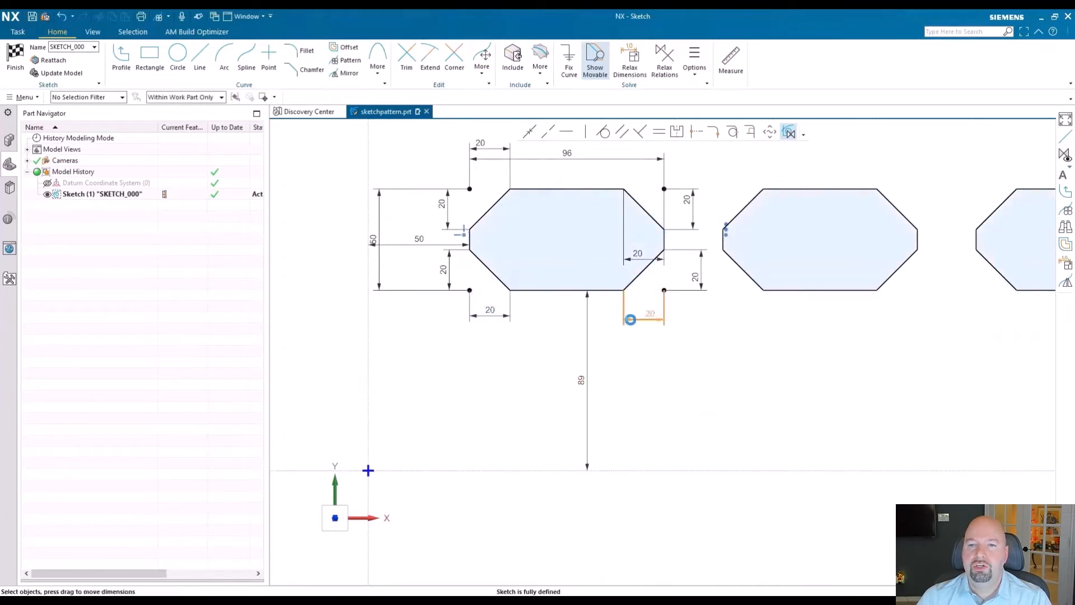
left_click_drag(630, 319, 586, 315)
scroll(432, 400, "up", 3)
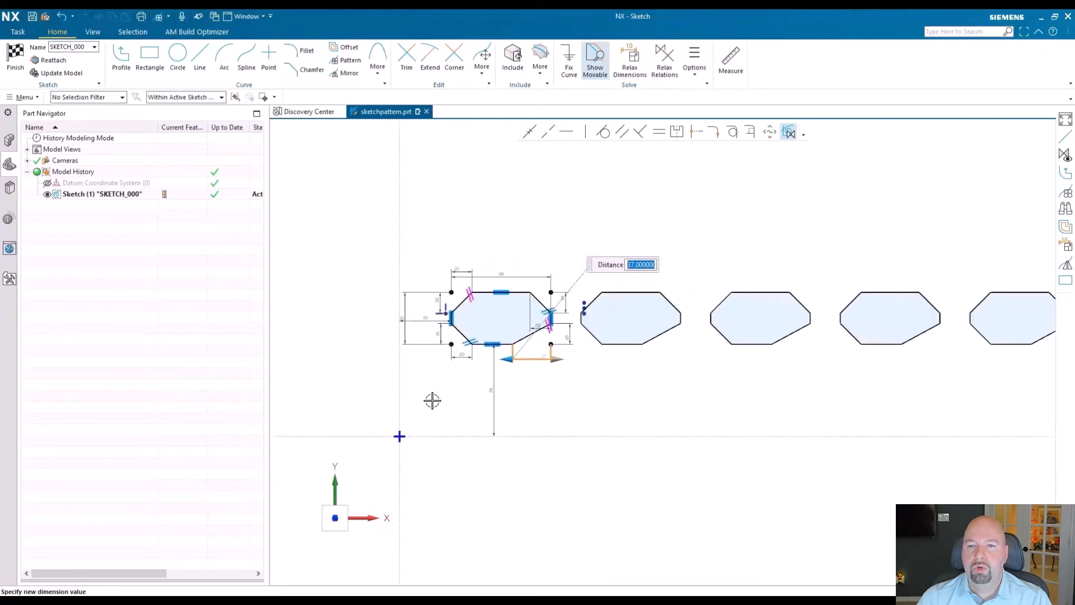
left_click(439, 404)
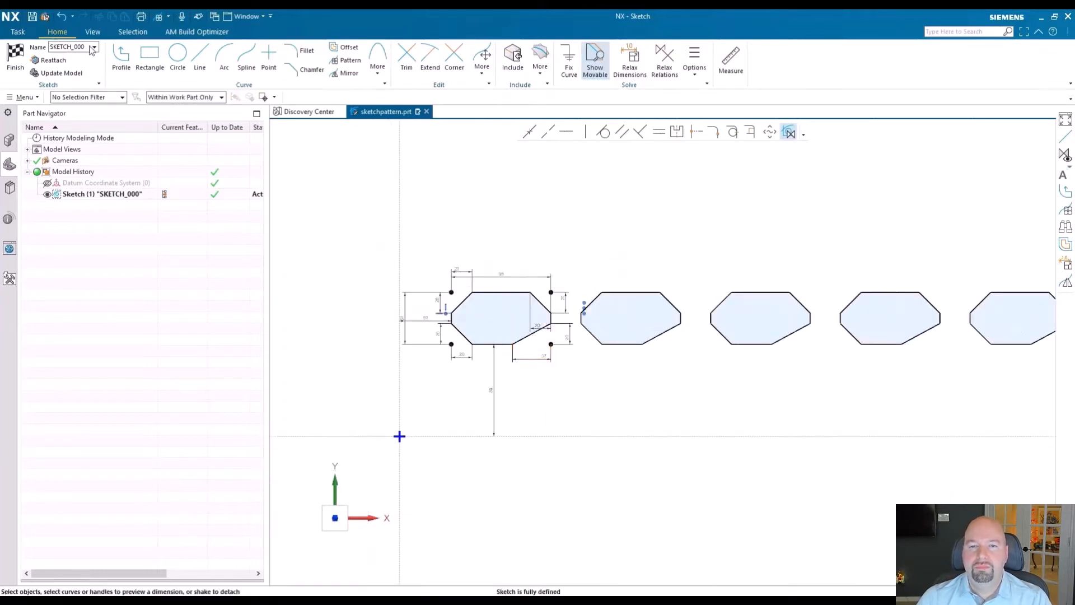